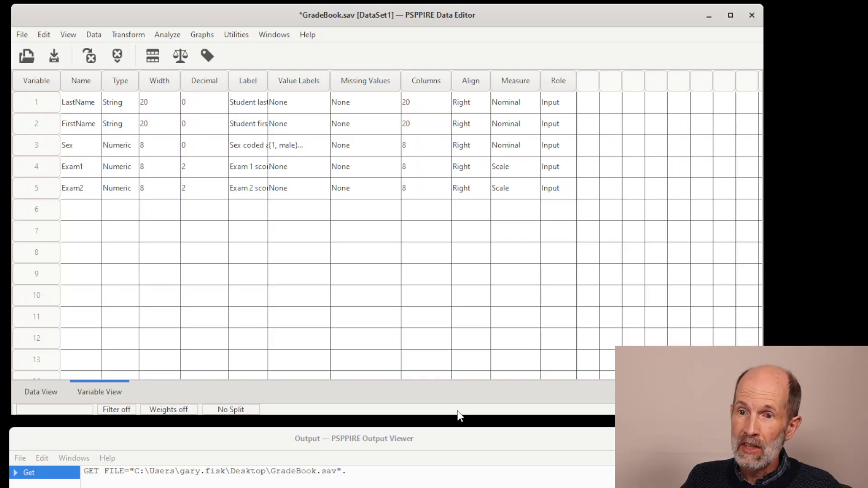
# Show the data cases and set up a Descriptives analysis with Exam 1 score and Exam 2 score as its variables.
pyautogui.click(42, 392)
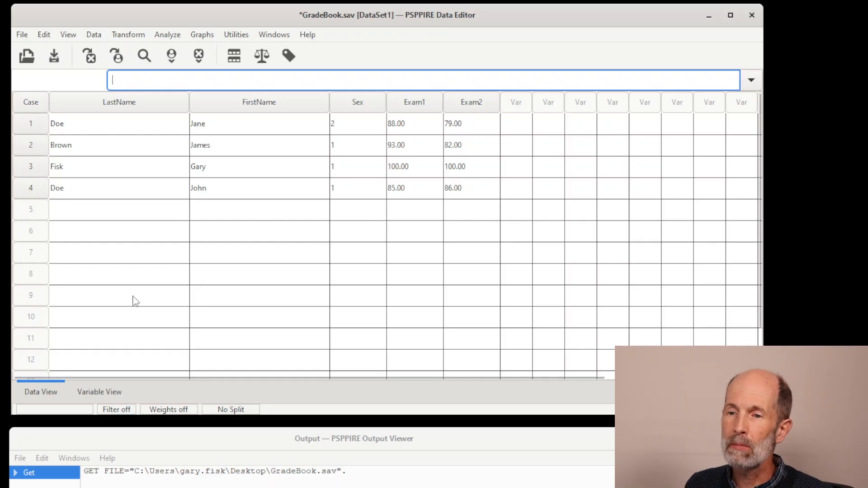
pyautogui.click(168, 38)
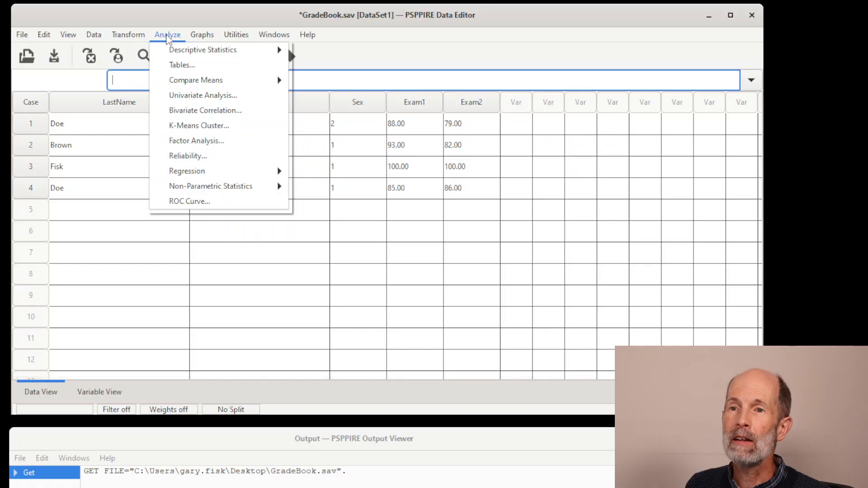
pyautogui.moveTo(170, 55)
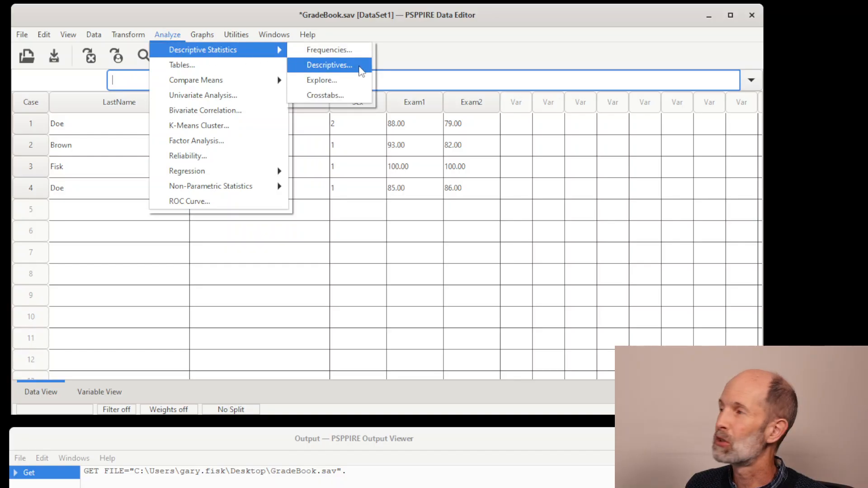
pyautogui.click(329, 65)
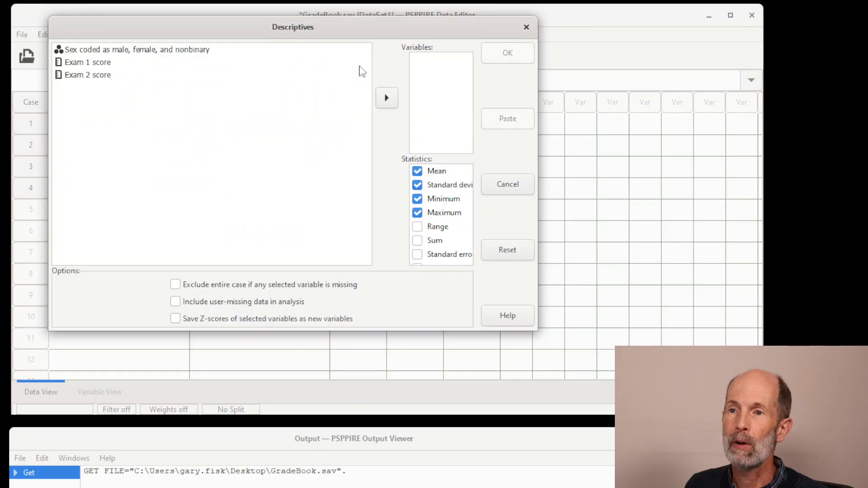
pyautogui.moveTo(263, 35)
pyautogui.mouseDown()
pyautogui.moveTo(296, 59)
pyautogui.moveTo(266, 78)
pyautogui.moveTo(272, 46)
pyautogui.moveTo(264, 43)
pyautogui.mouseUp()
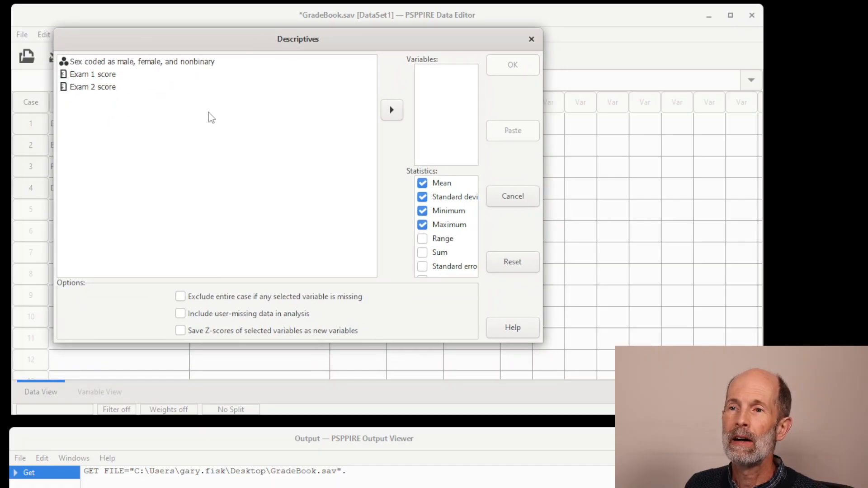
pyautogui.click(104, 79)
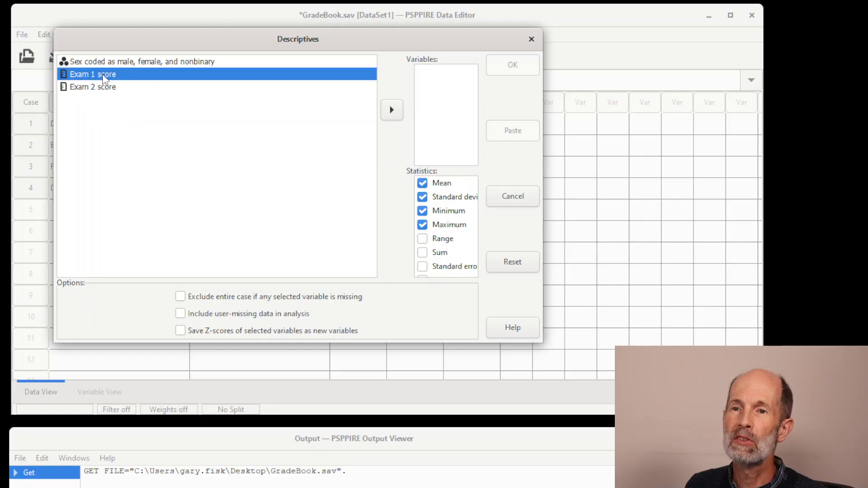
pyautogui.keyDown('shift'); pyautogui.click(99, 87); pyautogui.keyUp('shift')
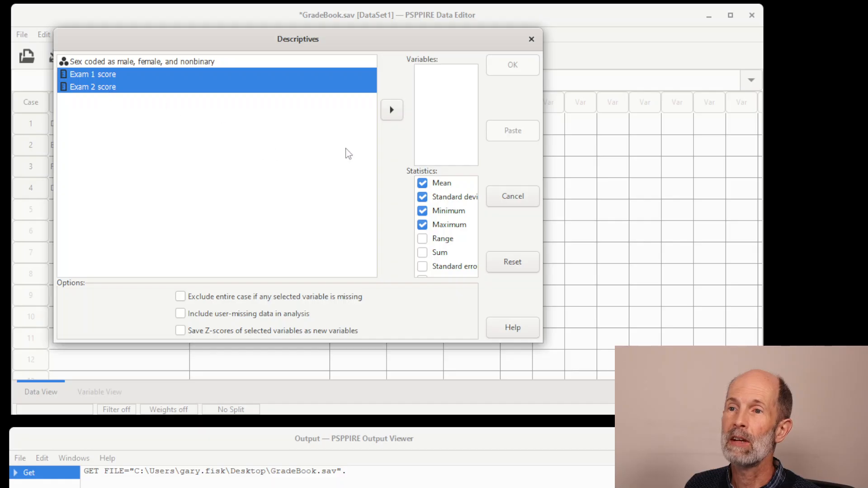
pyautogui.click(392, 110)
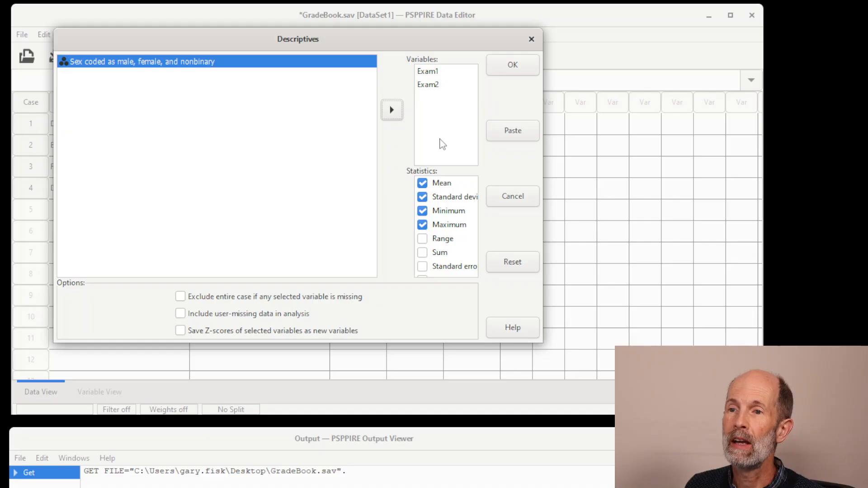
# Add Range and Sum to the descriptive statistics, run the analysis and bring the output window fully into view.
pyautogui.scroll(-2, 442, 194)
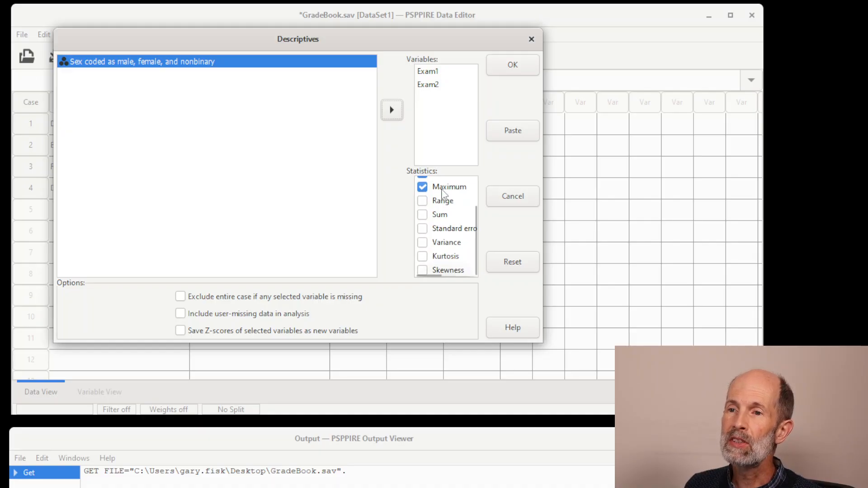
pyautogui.scroll(2, 437, 202)
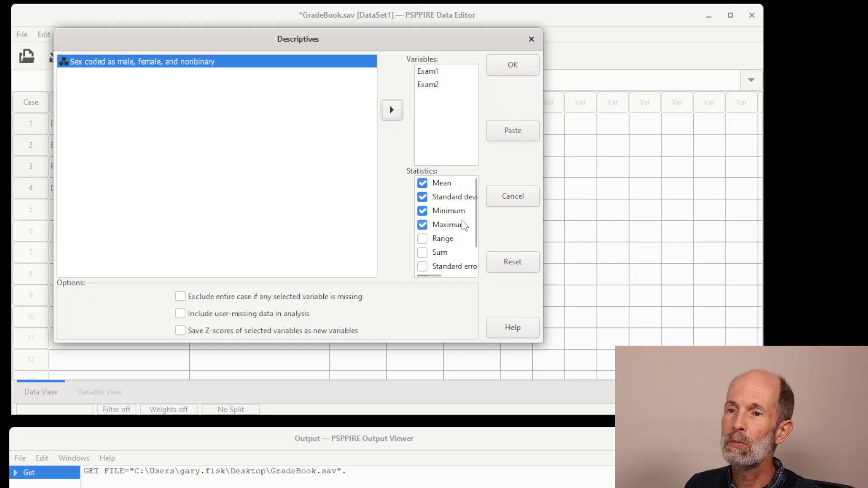
pyautogui.click(422, 239)
pyautogui.click(422, 252)
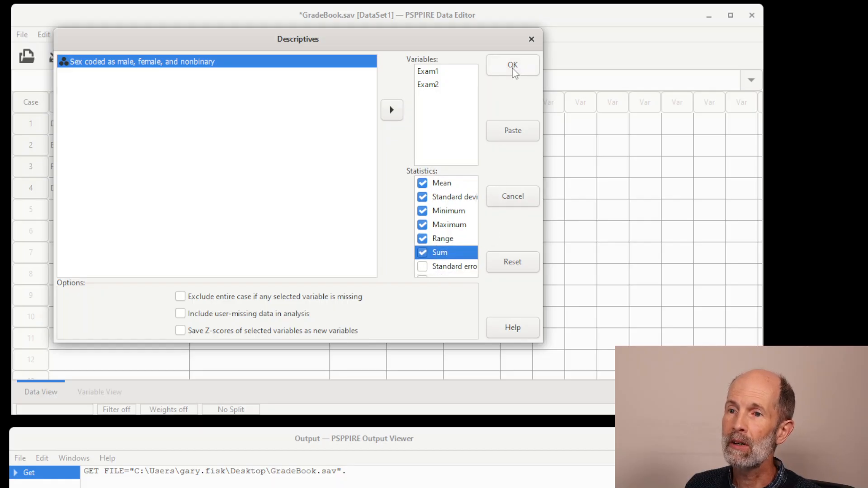
pyautogui.click(513, 65)
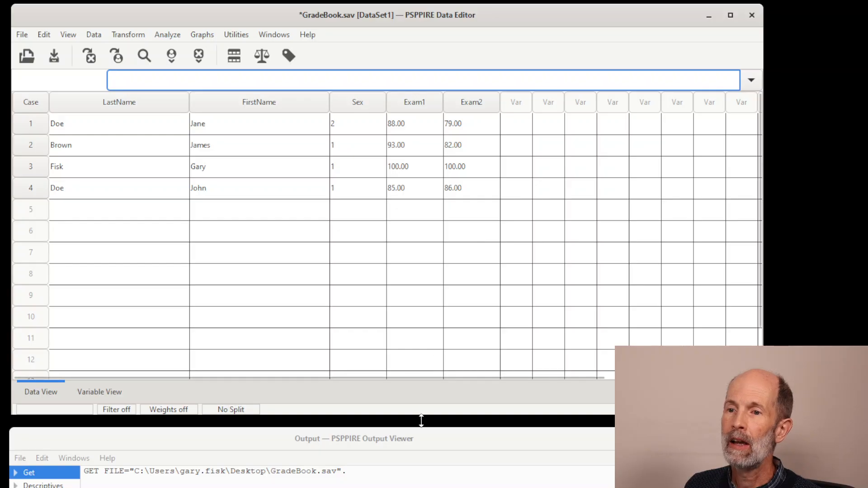
pyautogui.moveTo(424, 441); pyautogui.dragTo(450, 26)
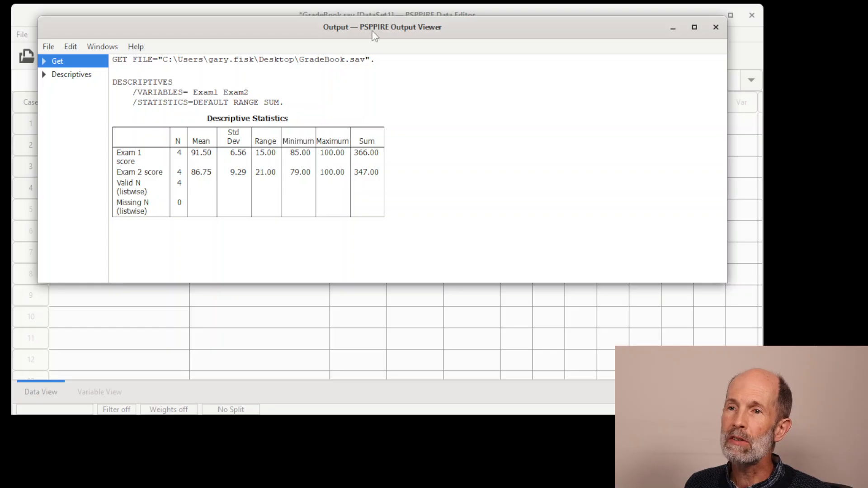
# Return to the data editor and set up a Frequencies analysis with the Sex variable.
pyautogui.moveTo(373, 27); pyautogui.dragTo(349, 456)
pyautogui.click(232, 14)
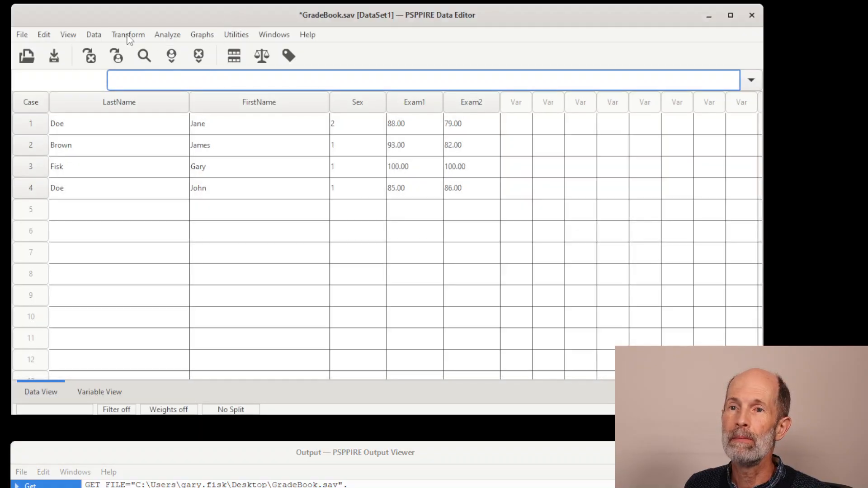
pyautogui.click(162, 34)
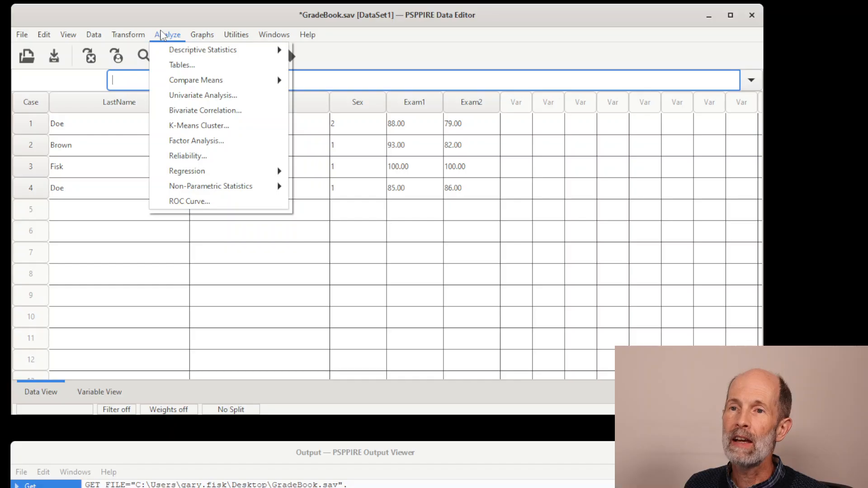
pyautogui.moveTo(174, 57)
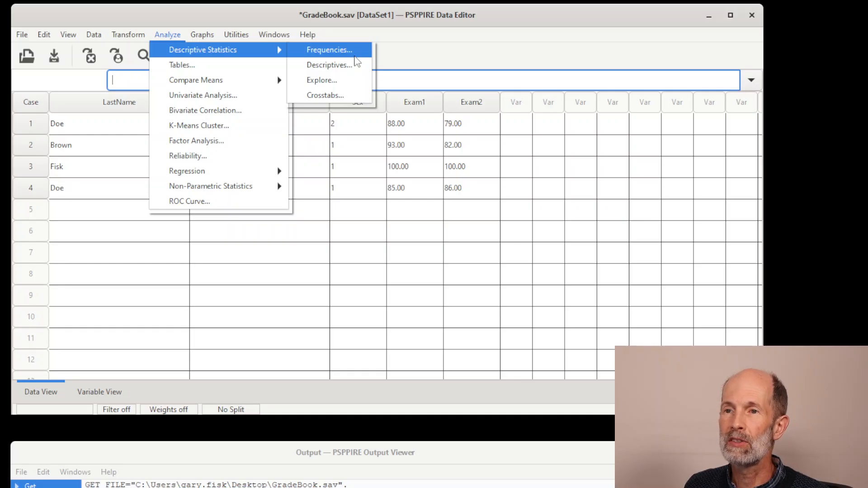
pyautogui.click(355, 56)
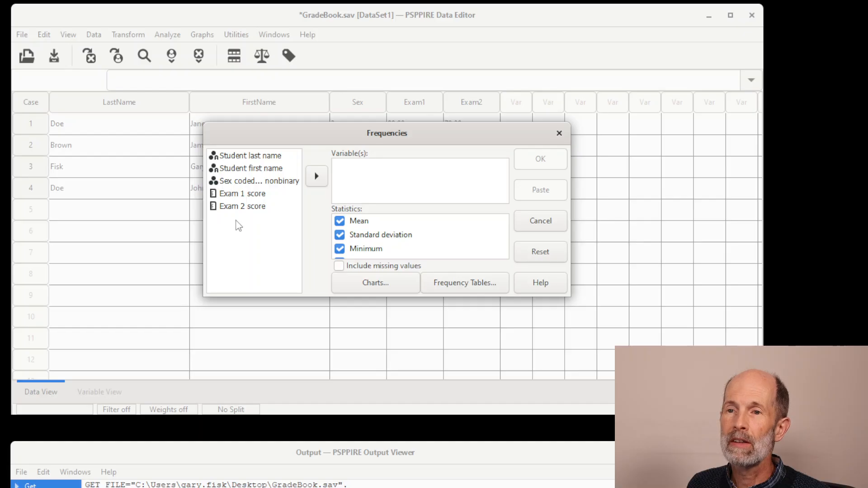
pyautogui.click(244, 186)
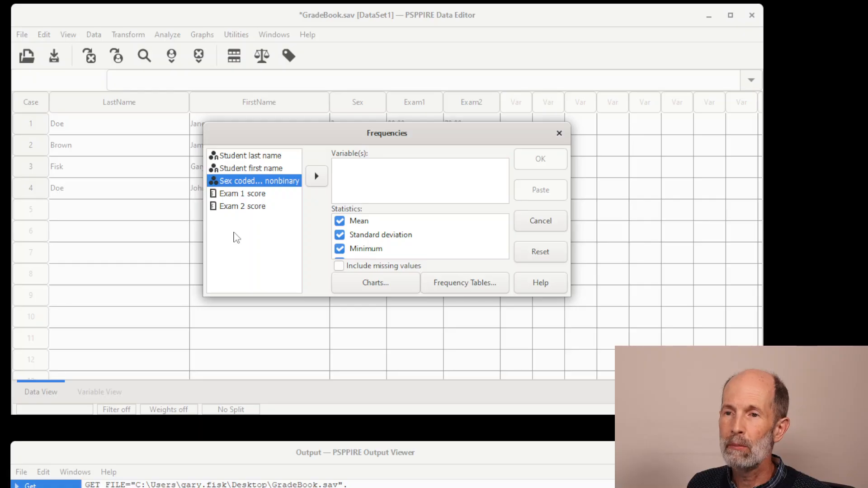
pyautogui.click(316, 176)
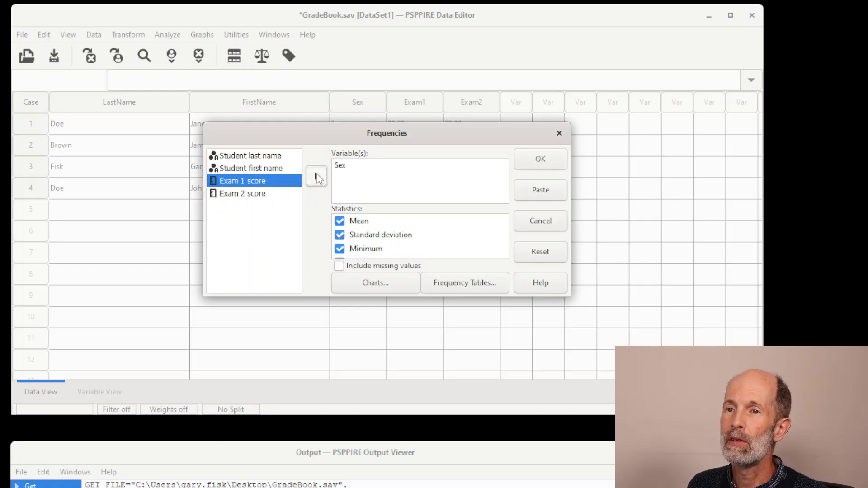
# Exclude the mean, standard deviation, minimum and maximum from the Frequencies statistics.
pyautogui.click(339, 221)
pyautogui.click(339, 235)
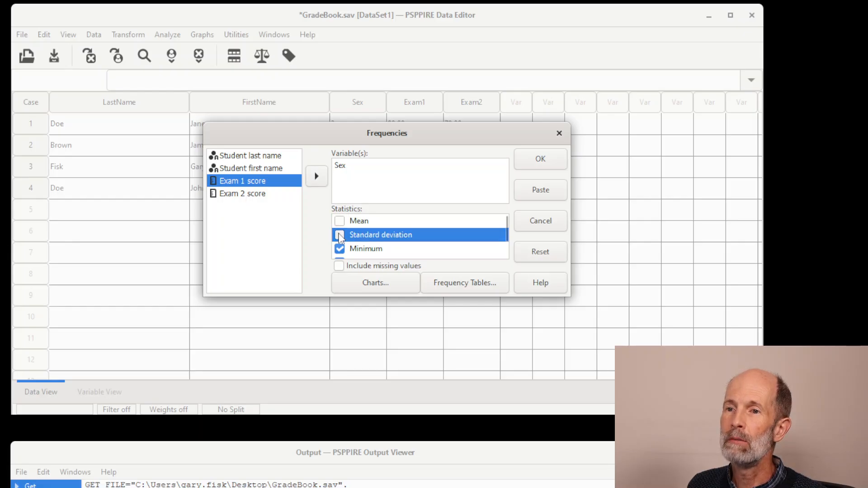
pyautogui.click(339, 249)
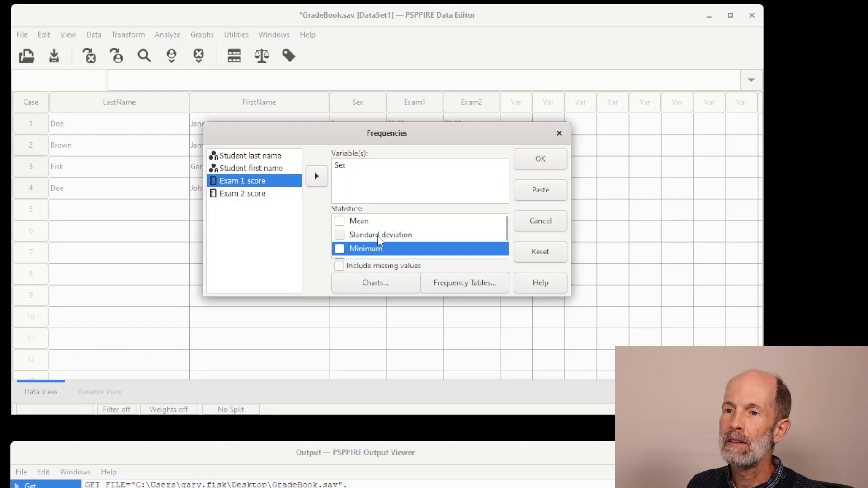
pyautogui.scroll(-1, 339, 237)
pyautogui.click(339, 230)
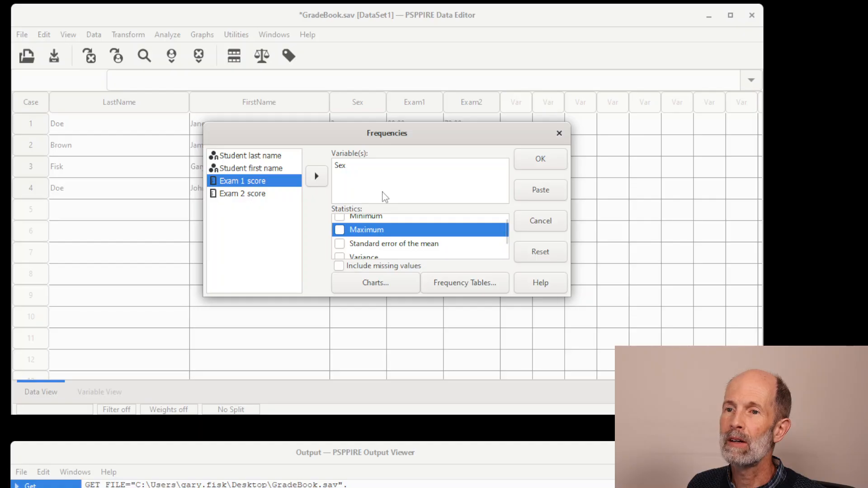
# Include a pie chart in the Frequencies analysis and run it.
pyautogui.click(394, 285)
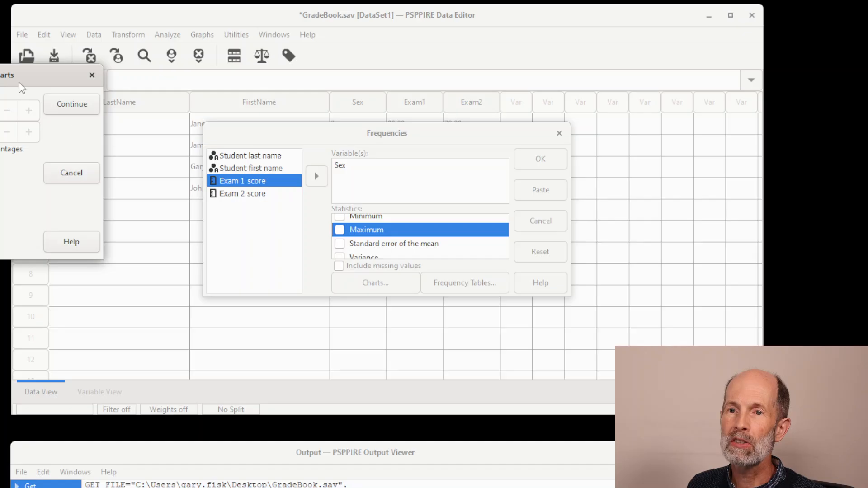
pyautogui.moveTo(21, 83); pyautogui.dragTo(212, 73)
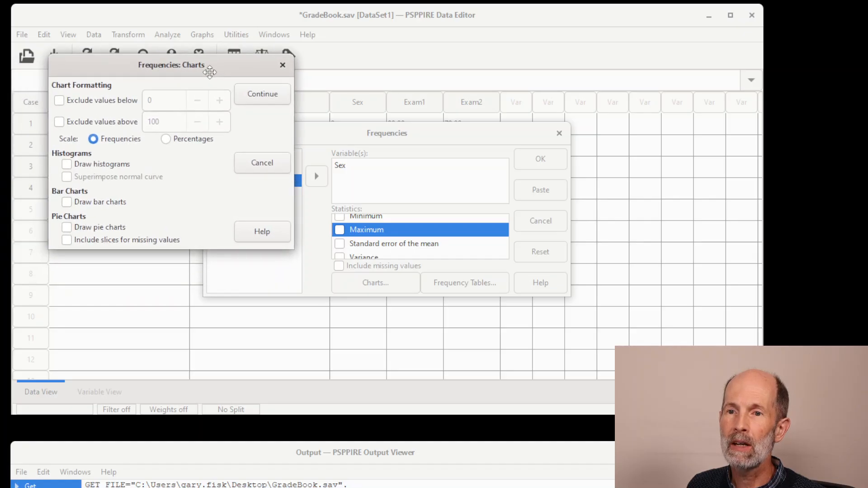
pyautogui.click(67, 228)
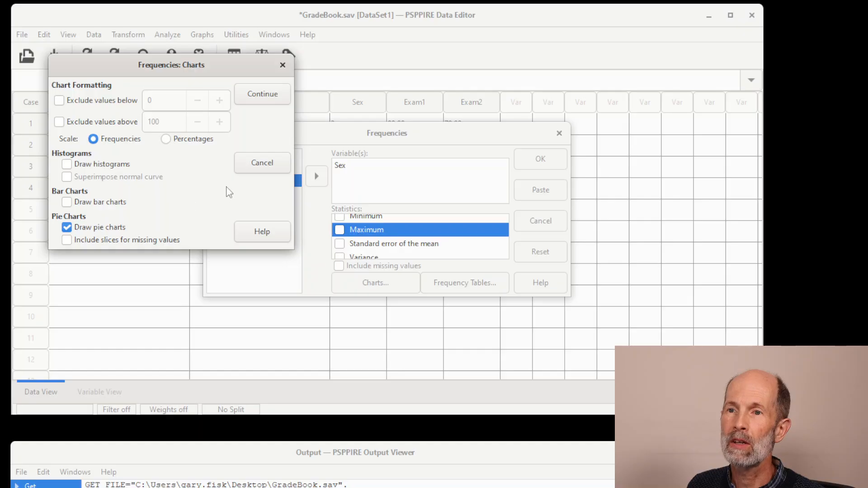
pyautogui.click(267, 96)
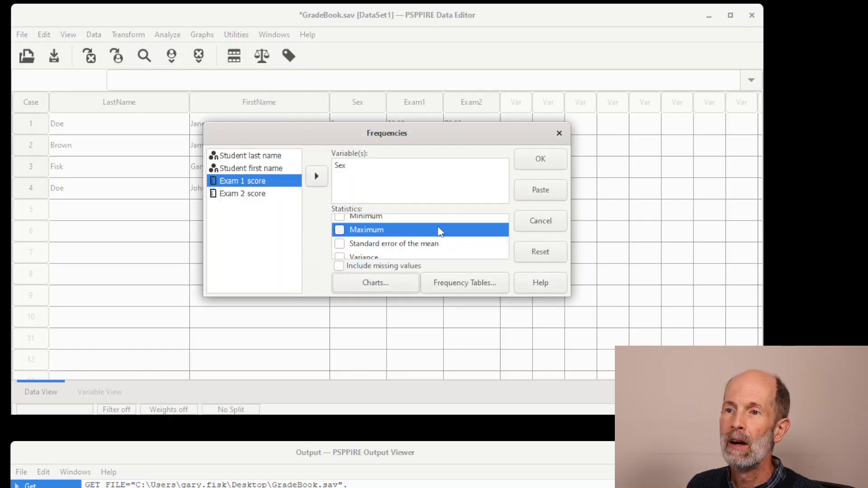
pyautogui.click(541, 159)
# Examine the frequency table and pie chart for Sex in the output window, then move that window out of the way.
pyautogui.moveTo(374, 453); pyautogui.dragTo(406, 13)
pyautogui.scroll(-1, 409, 146)
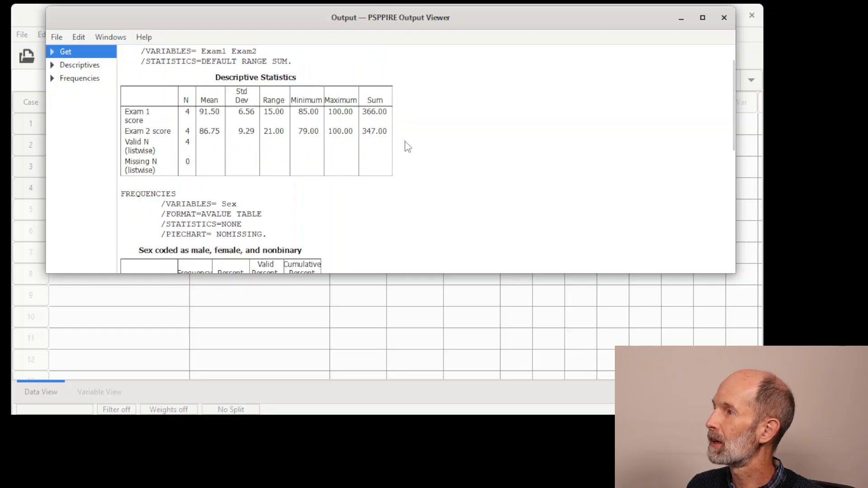
pyautogui.scroll(-3, 408, 146)
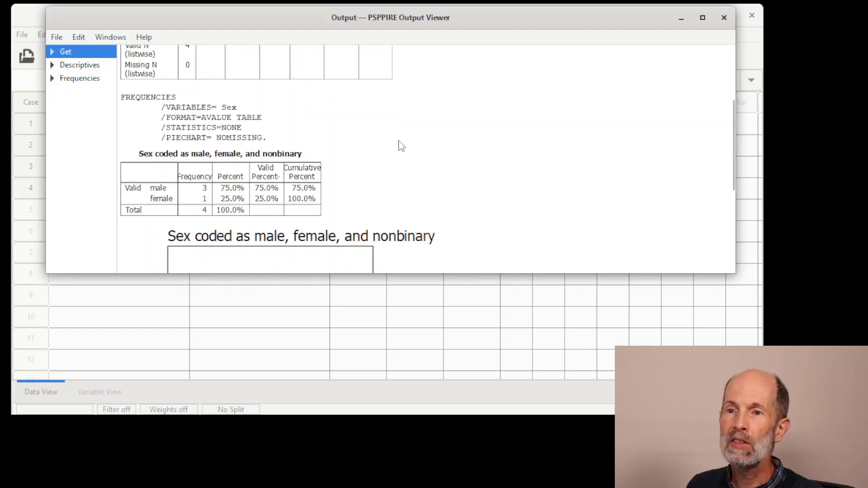
pyautogui.scroll(-4, 405, 146)
pyautogui.scroll(3, 399, 145)
pyautogui.scroll(1, 399, 145)
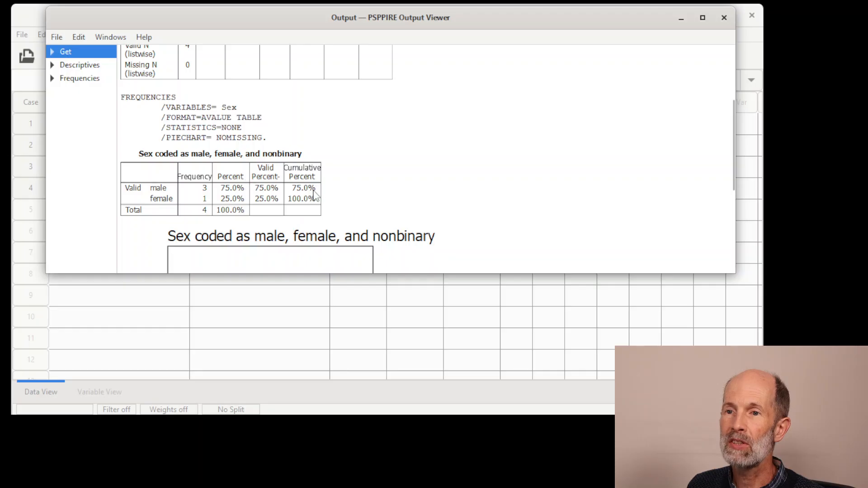
pyautogui.scroll(-5, 313, 196)
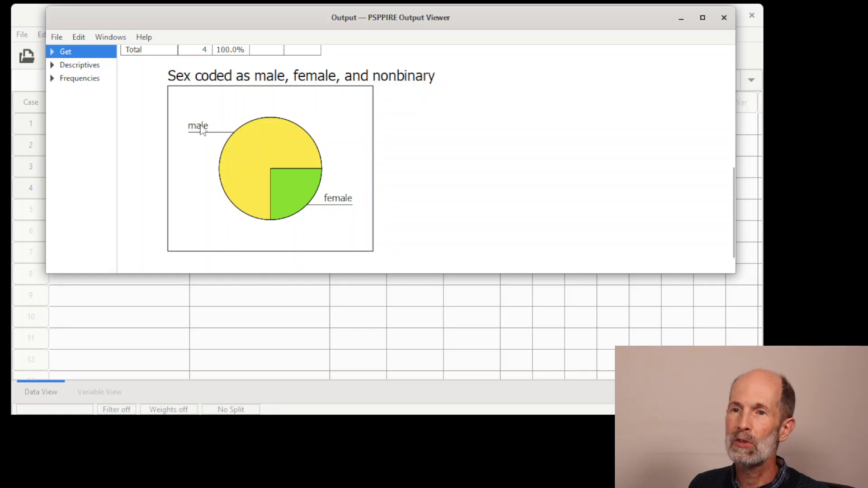
pyautogui.moveTo(229, 13); pyautogui.dragTo(196, 444)
pyautogui.click(171, 35)
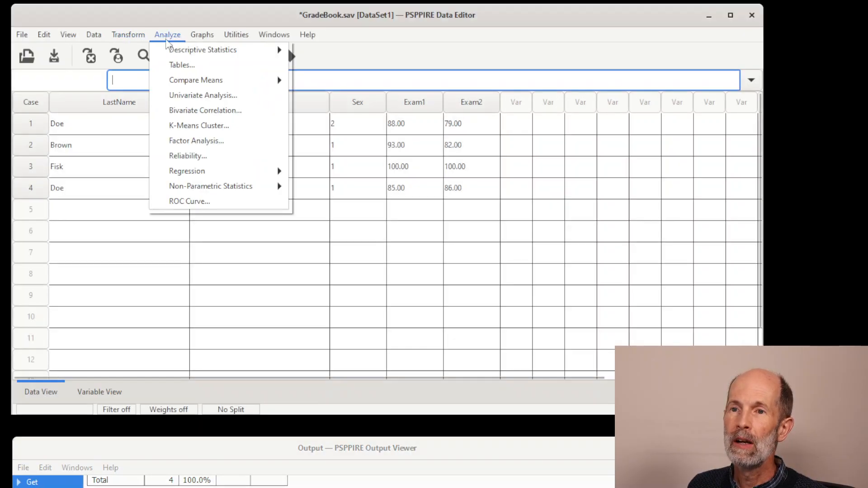
pyautogui.moveTo(276, 49)
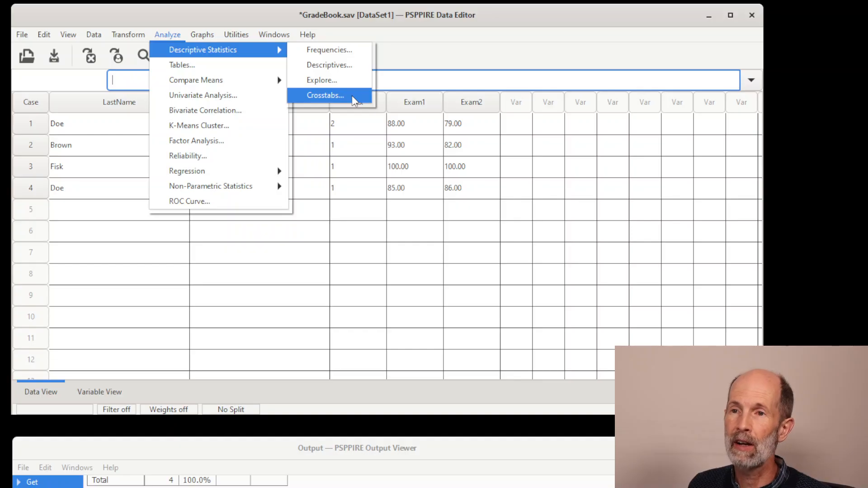
pyautogui.click(205, 11)
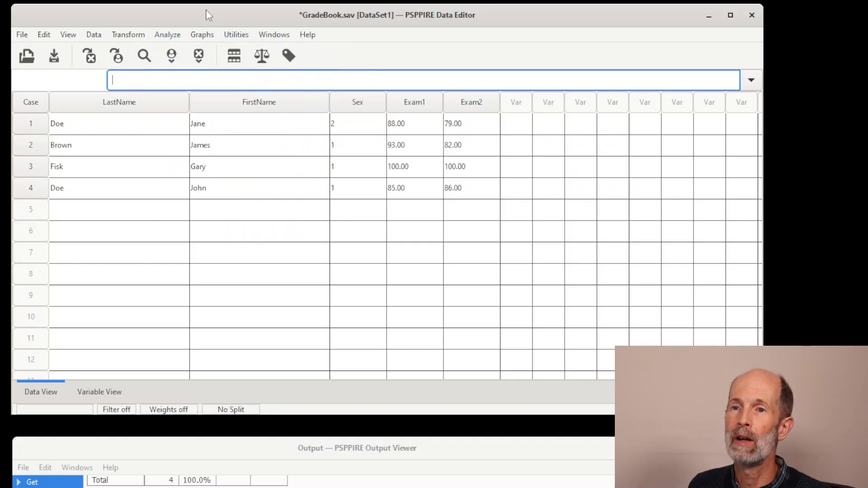
# Create a histogram of the Exam 1 score variable without a normal curve.
pyautogui.click(206, 36)
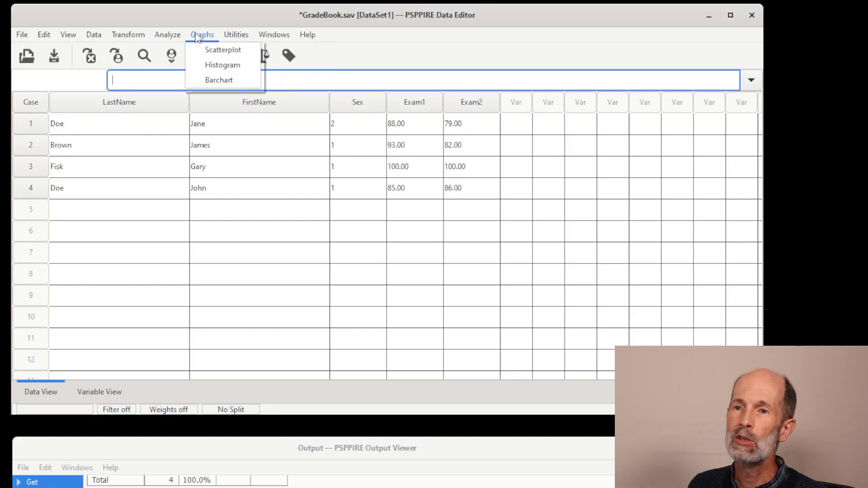
pyautogui.click(208, 65)
pyautogui.moveTo(270, 158); pyautogui.dragTo(175, 70)
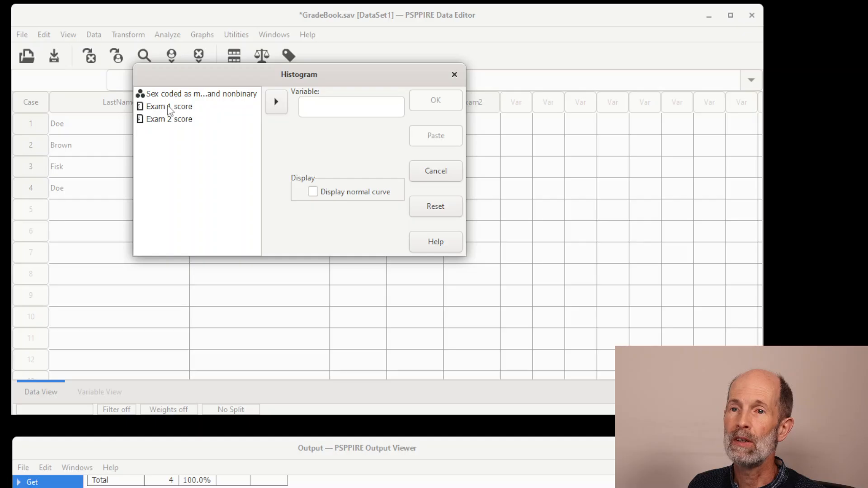
pyautogui.click(169, 108)
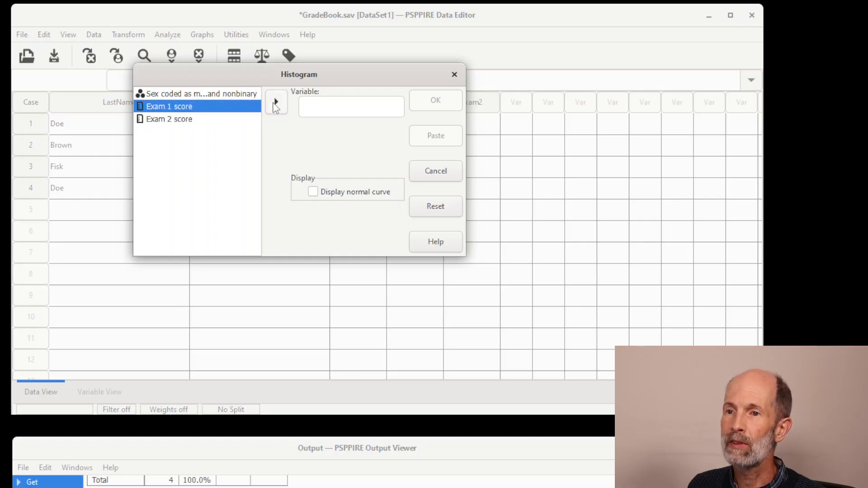
pyautogui.click(277, 103)
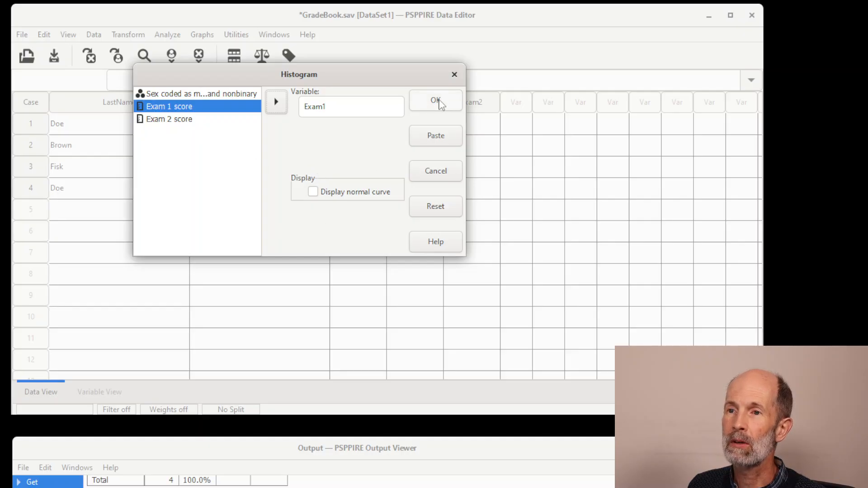
pyautogui.click(441, 103)
# Bring the output window back into view and examine the Exam 1 histogram with its summary statistics.
pyautogui.moveTo(417, 450); pyautogui.dragTo(440, 25)
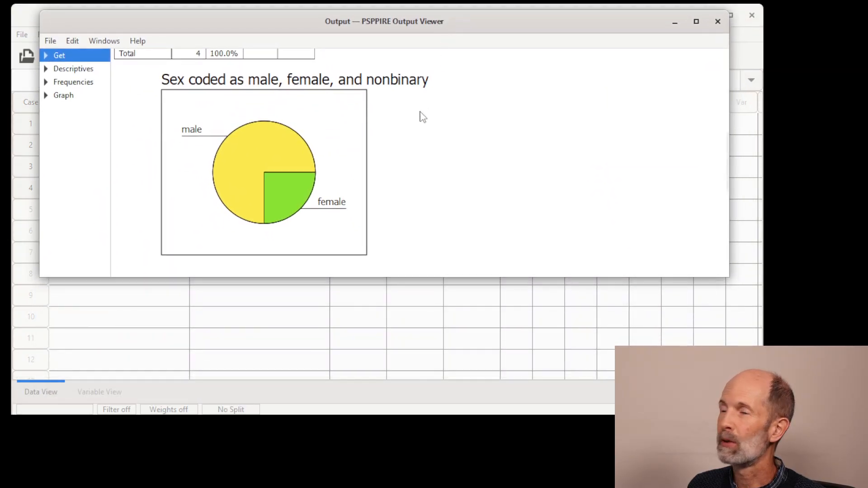
pyautogui.scroll(-2, 405, 129)
pyautogui.scroll(-5, 404, 129)
pyautogui.scroll(1, 403, 128)
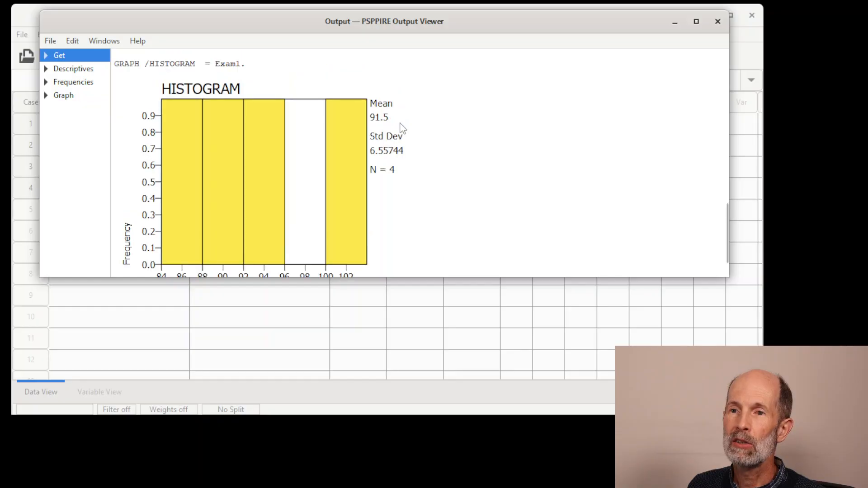
pyautogui.scroll(-1, 404, 128)
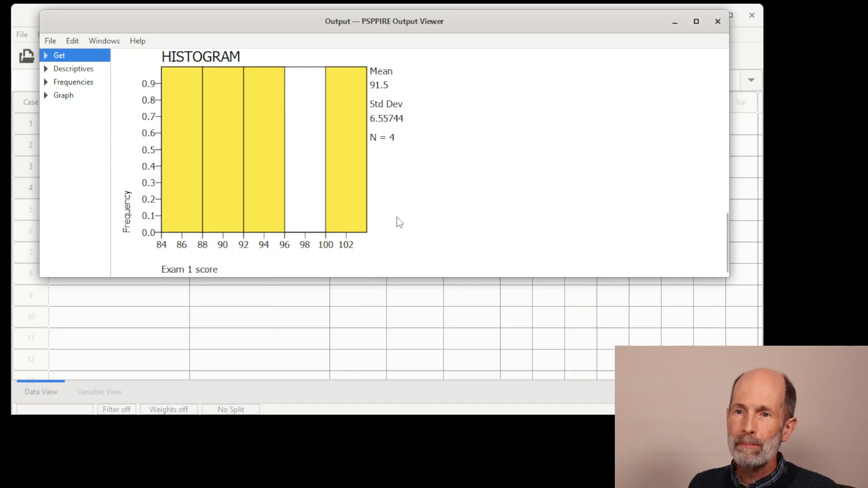
# Start exporting the output and name the export file PSPPOutput.pdf.
pyautogui.click(50, 42)
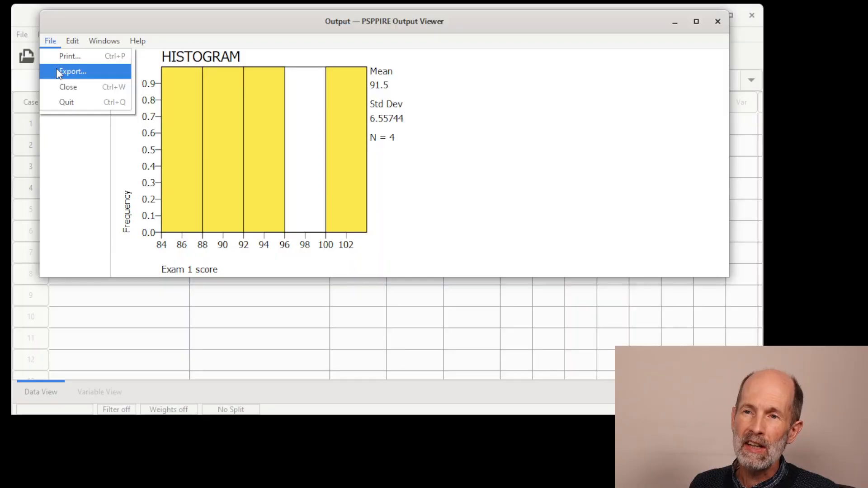
pyautogui.click(78, 73)
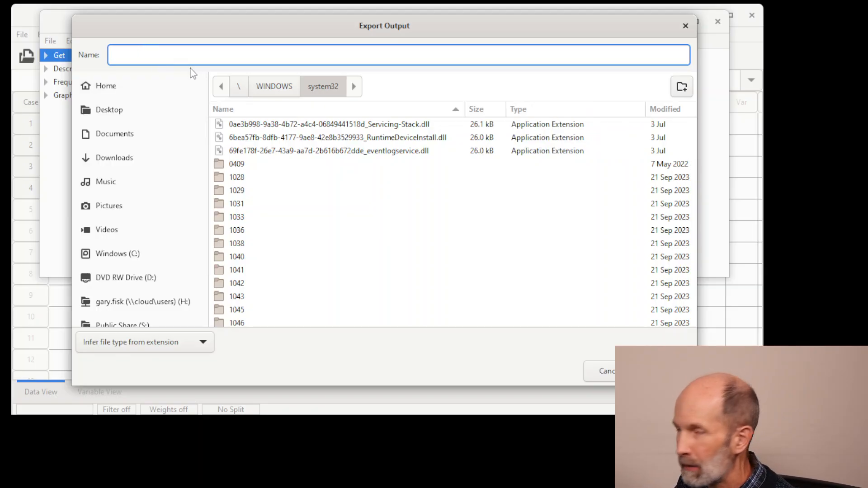
pyautogui.write('d')
pyautogui.press('BackSpace')
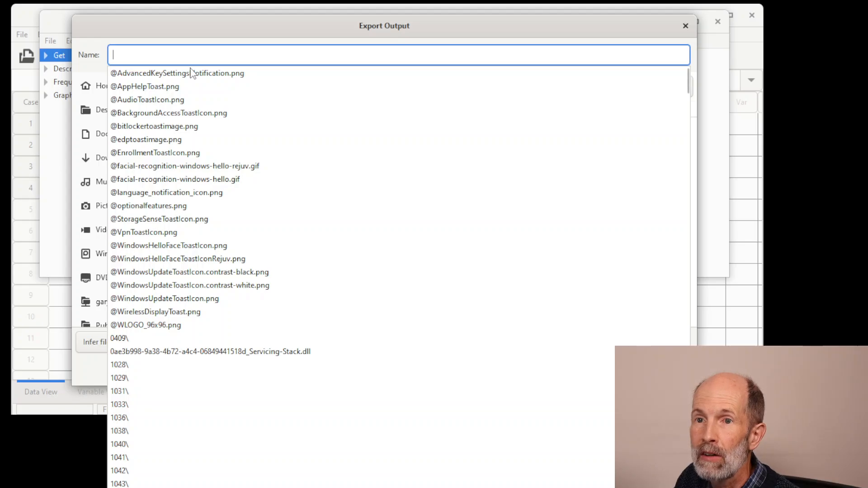
pyautogui.write('PSPP')
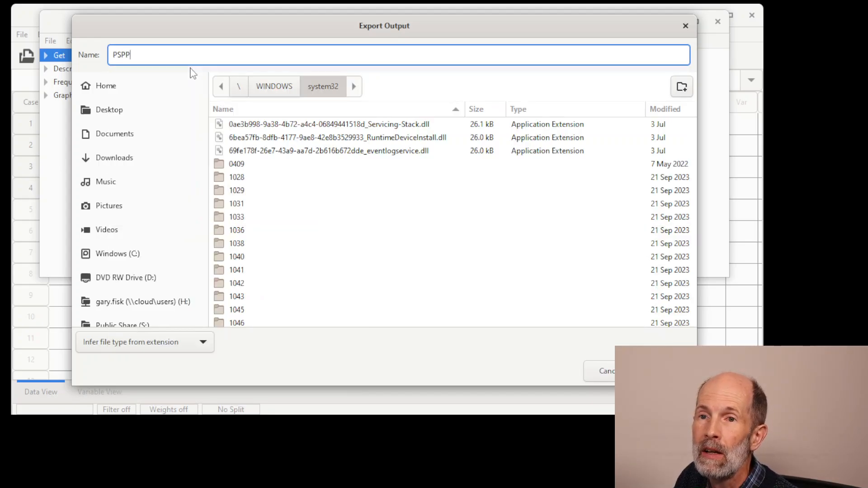
pyautogui.write('Outpu')
pyautogui.press('BackSpace')
pyautogui.press('BackSpace')
pyautogui.press('BackSpace')
pyautogui.write('t')
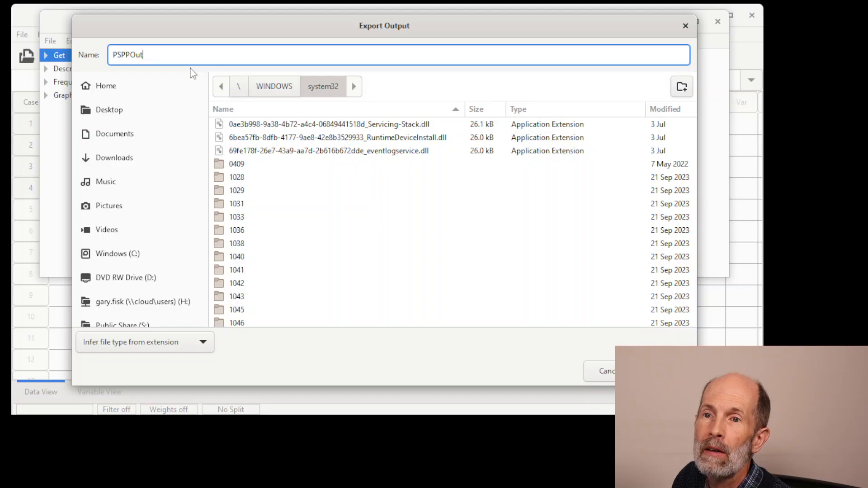
pyautogui.write('put.pdf')
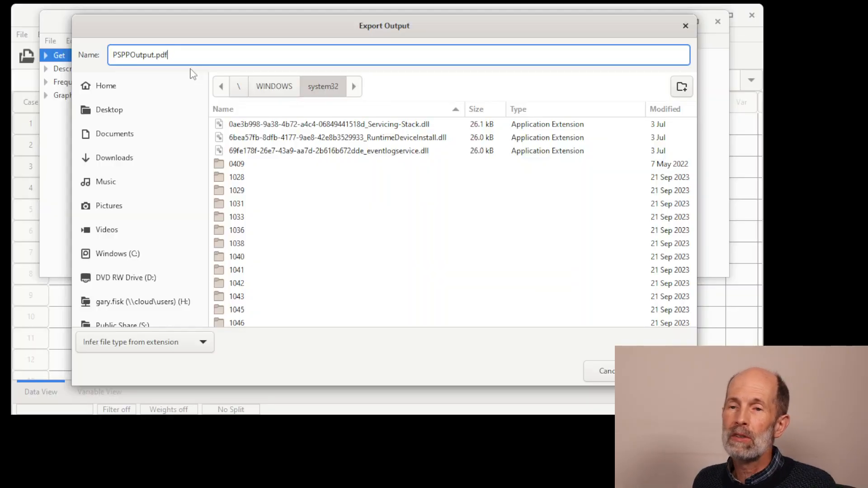
# Choose the Desktop folder as the export location and save the PDF there.
pyautogui.click(93, 111)
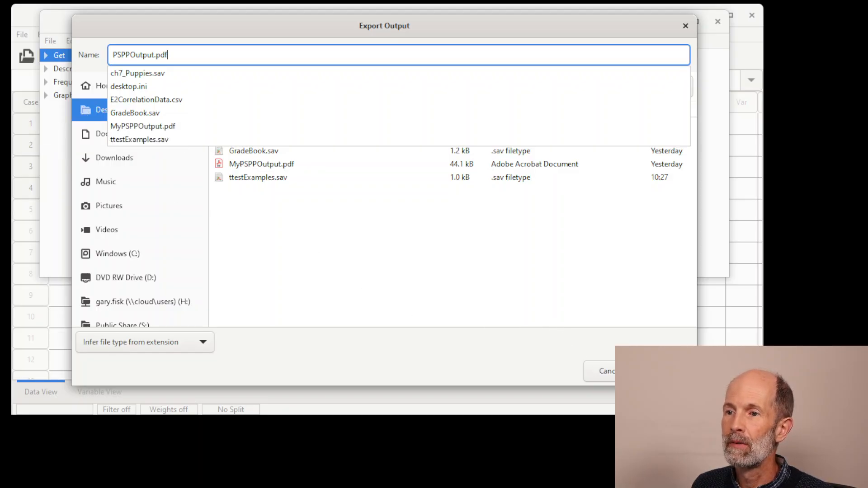
pyautogui.click(666, 371)
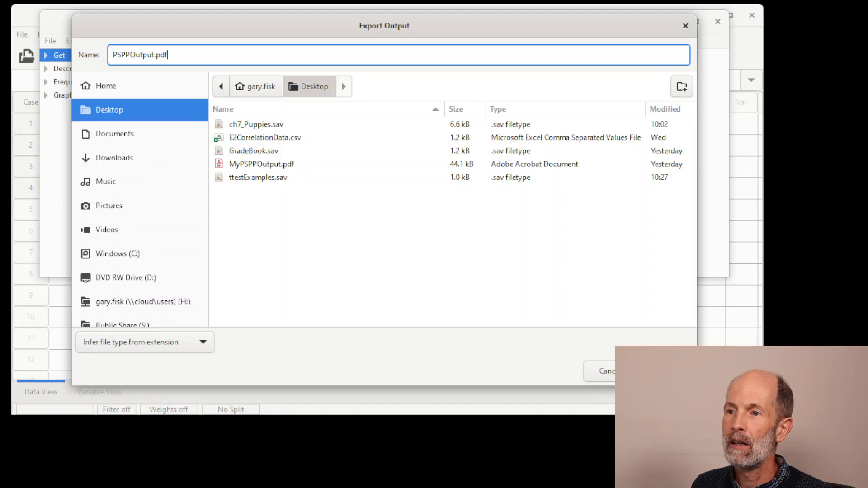
pyautogui.click(666, 371)
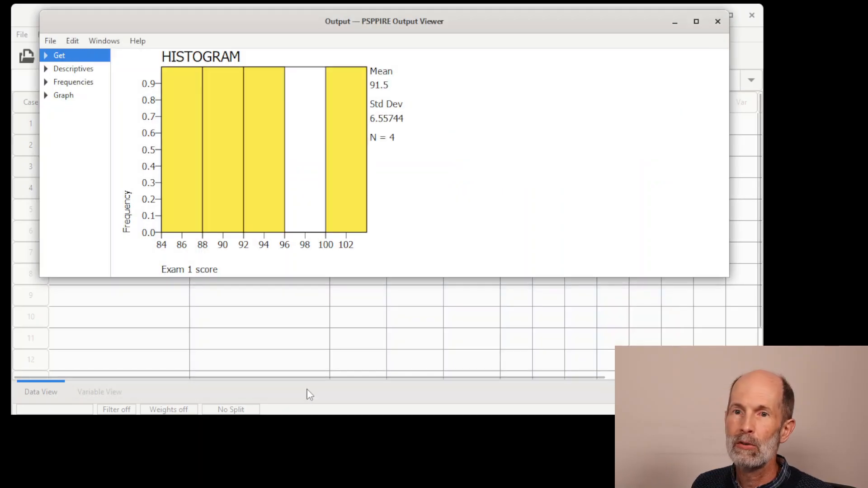